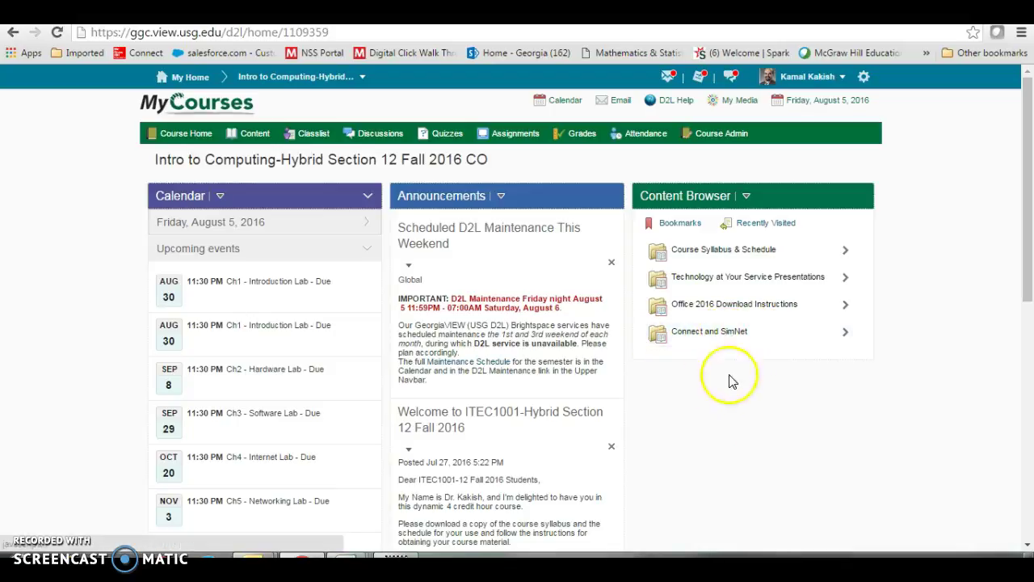
Open MH Campus GGC from the Connect and SimNet content folder and search for the course textbook with "de arazoza".
{"action": "left_click", "coordinate": [710, 338]}
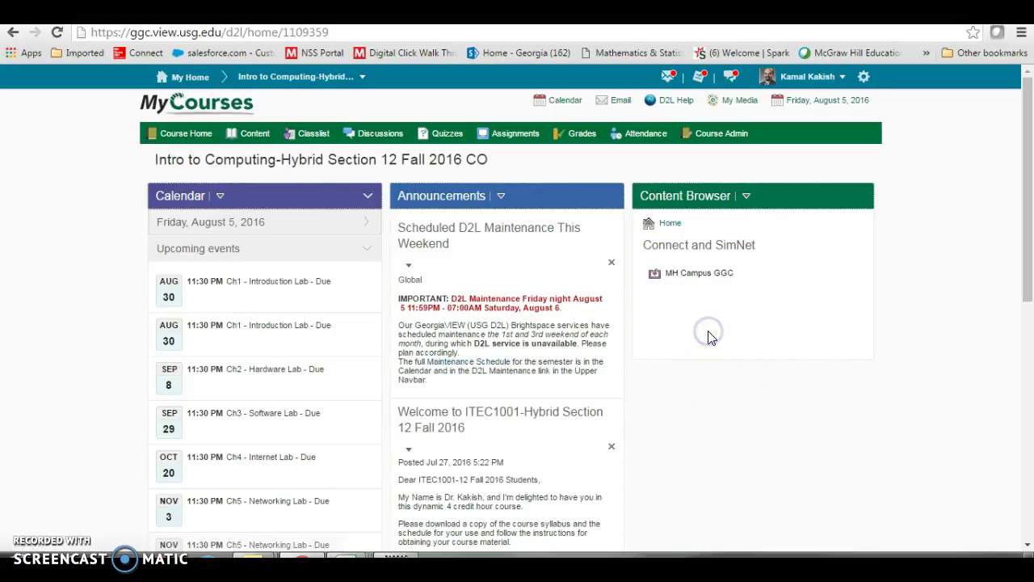
{"action": "left_click", "coordinate": [694, 279]}
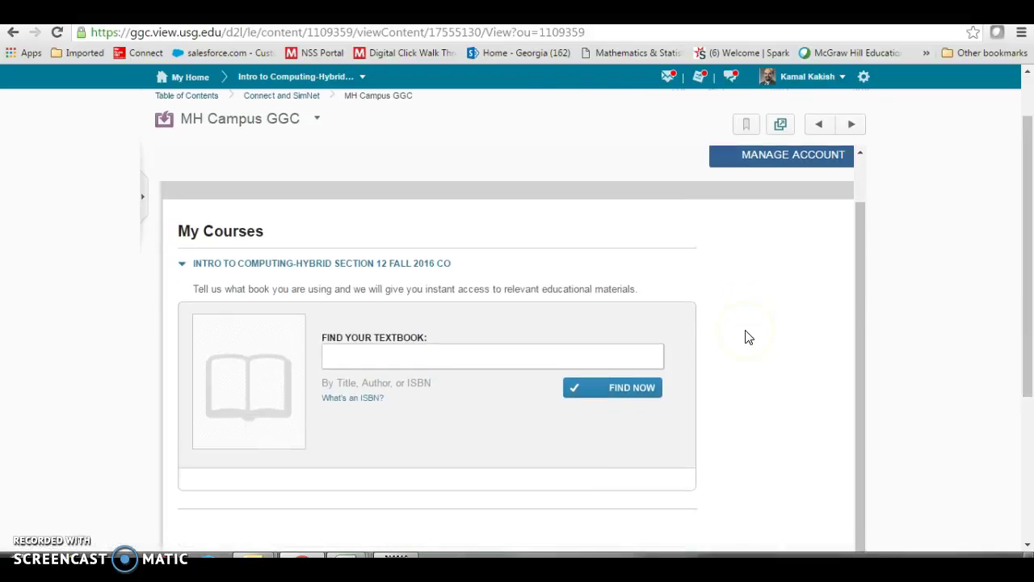
{"action": "left_click", "coordinate": [413, 350]}
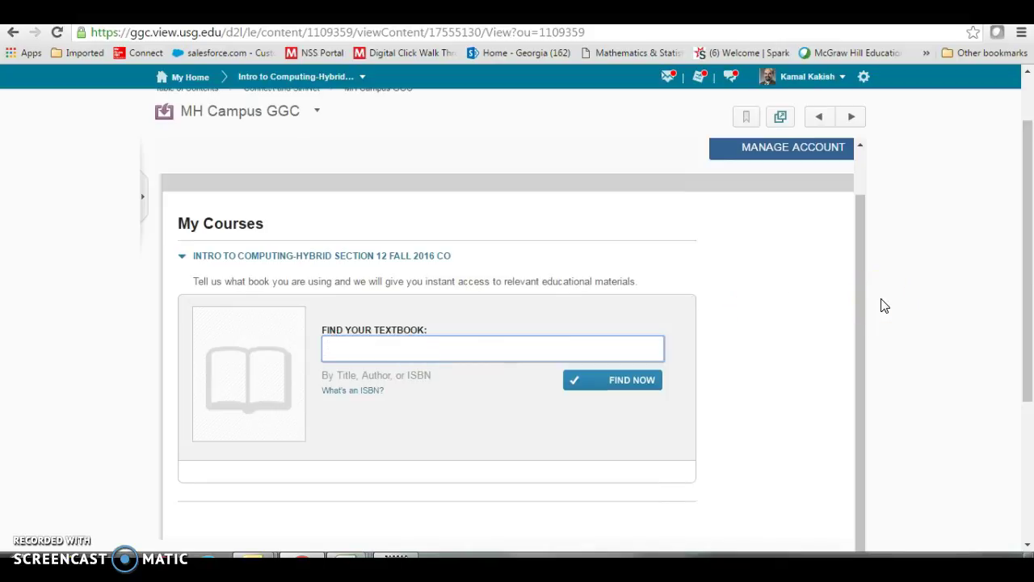
{"action": "type", "text": "de arazoza"}
{"action": "left_click", "coordinate": [628, 383]}
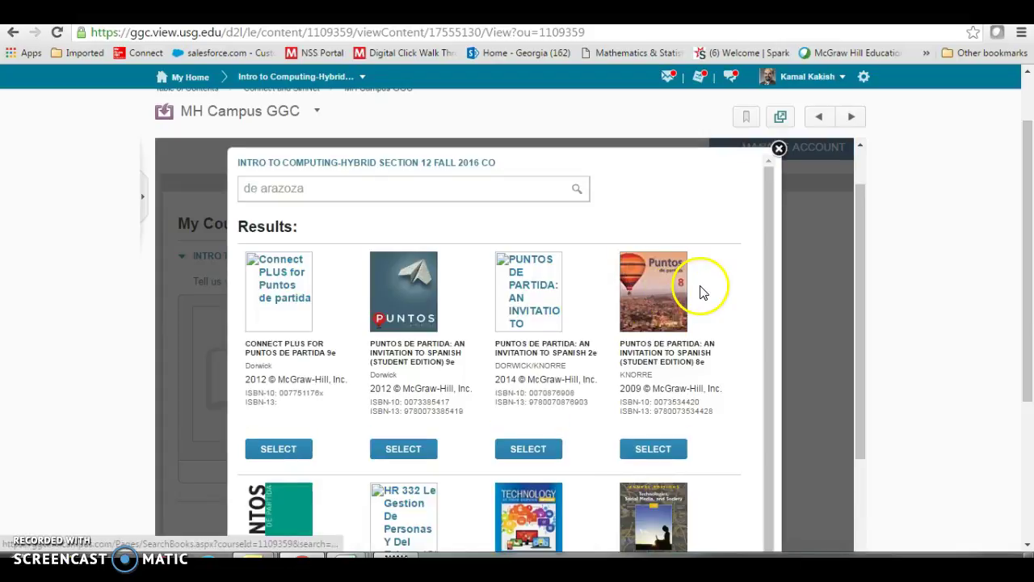
Choose Technology: At Your Service 1e from the search results as the course textbook.
{"action": "scroll", "coordinate": [702, 292], "scroll_direction": "down", "scroll_amount": 1}
{"action": "scroll", "coordinate": [701, 287], "scroll_direction": "down", "scroll_amount": 1}
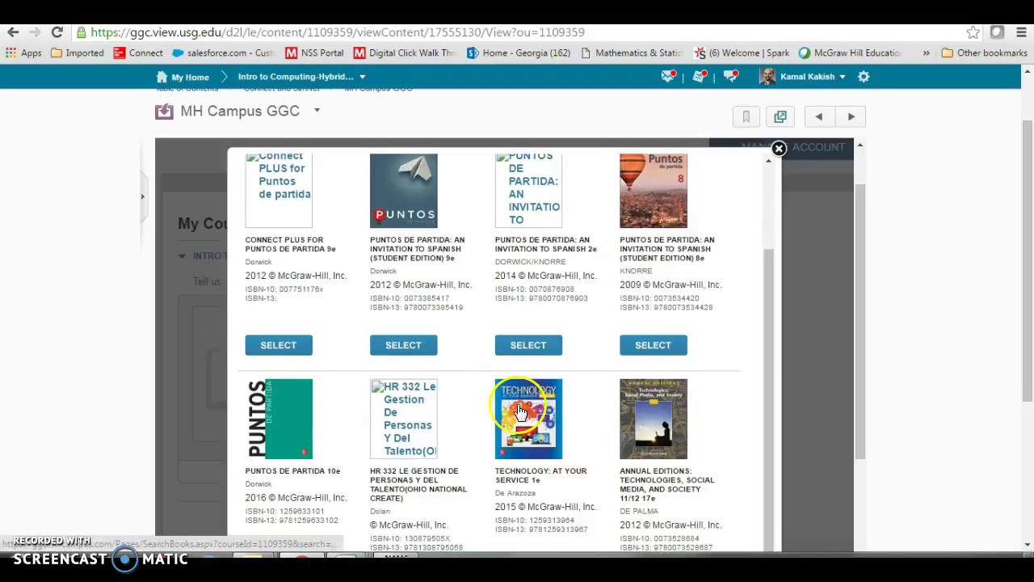
{"action": "scroll", "coordinate": [569, 420], "scroll_direction": "down", "scroll_amount": 2}
{"action": "scroll", "coordinate": [570, 408], "scroll_direction": "down", "scroll_amount": 2}
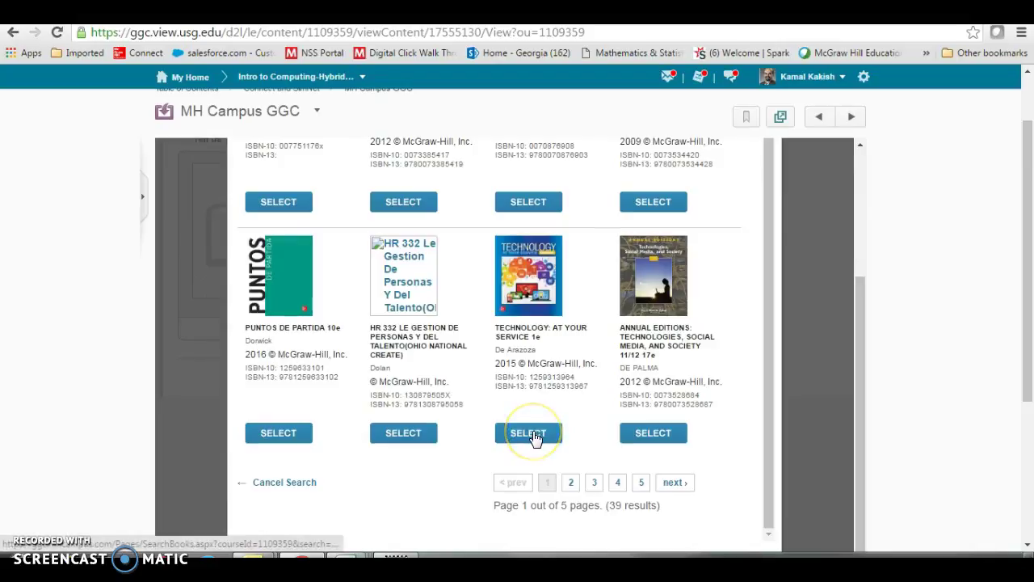
{"action": "left_click", "coordinate": [534, 434]}
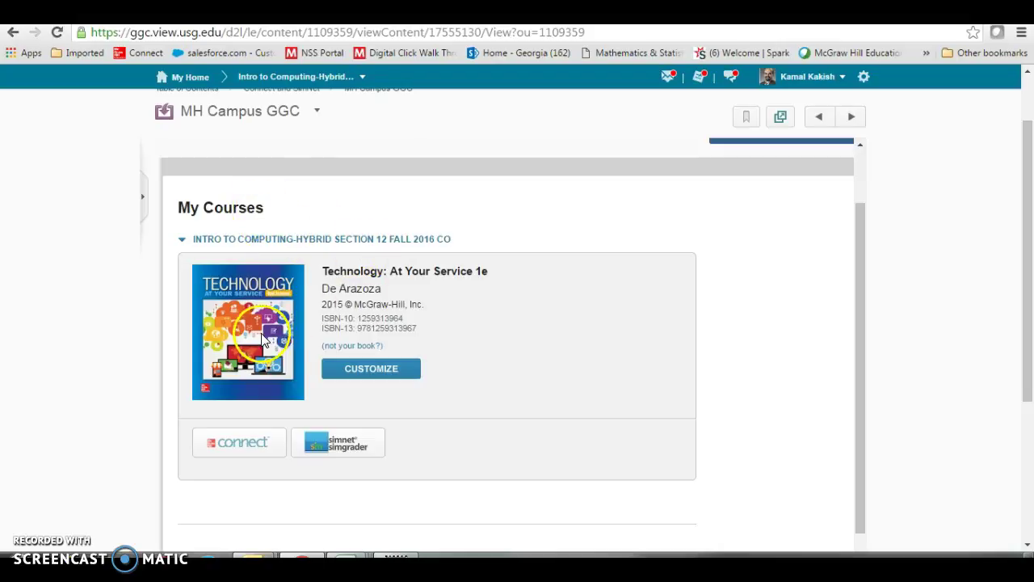
Launch SimNet for the textbook, request it for the students, and return to the LMS.
{"action": "left_click", "coordinate": [342, 452]}
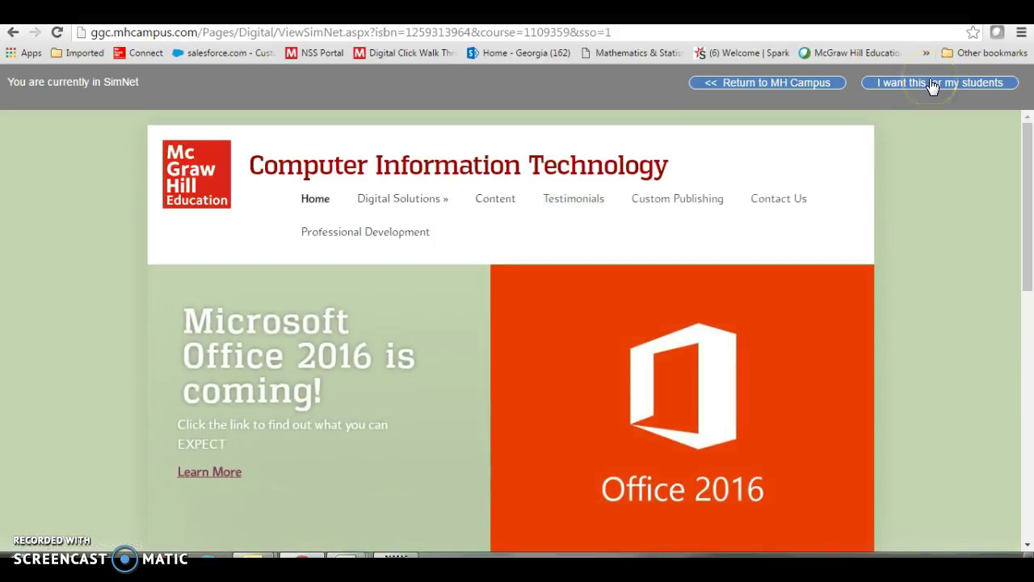
{"action": "left_click", "coordinate": [931, 84]}
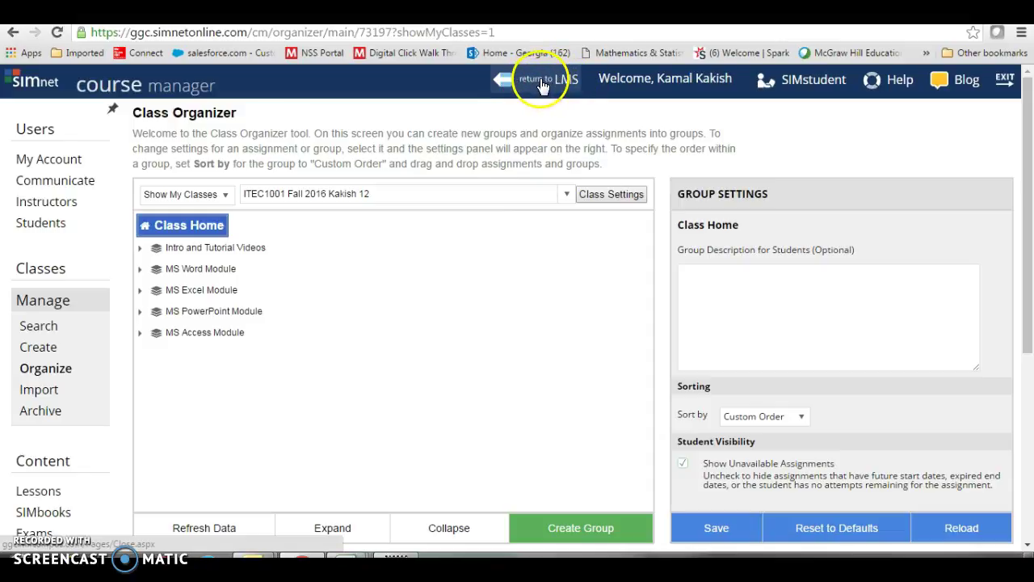
{"action": "left_click", "coordinate": [543, 86]}
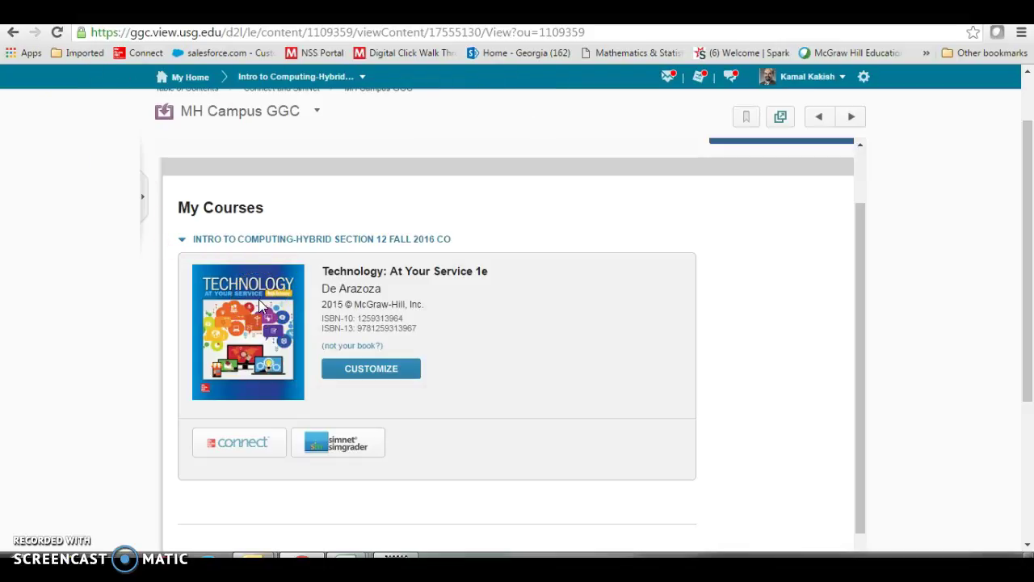
Launch McGraw-Hill Connect for the textbook and request it for the students.
{"action": "left_click", "coordinate": [243, 449]}
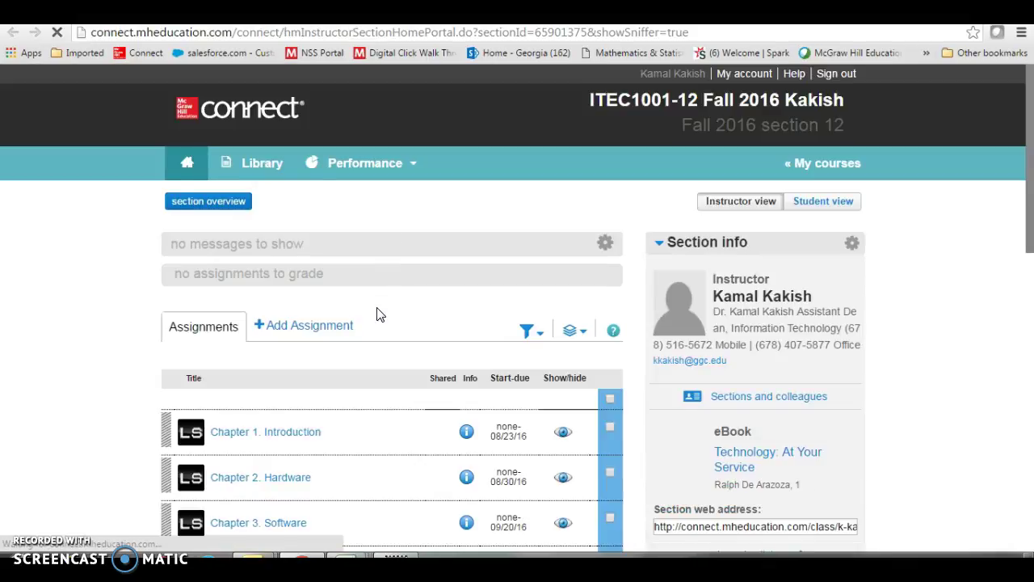
{"action": "scroll", "coordinate": [489, 258], "scroll_direction": "down", "scroll_amount": 1}
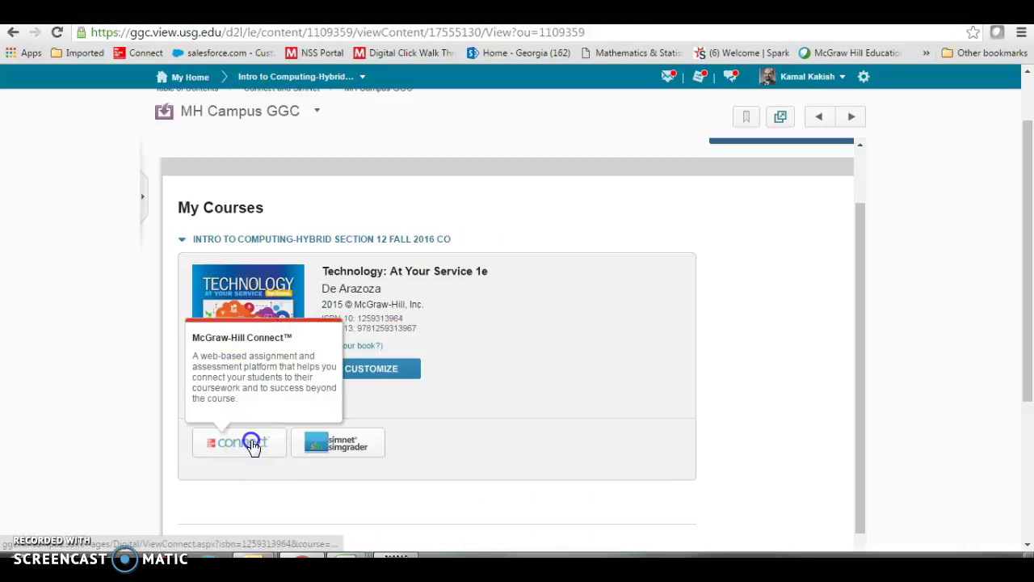
{"action": "left_click", "coordinate": [252, 445]}
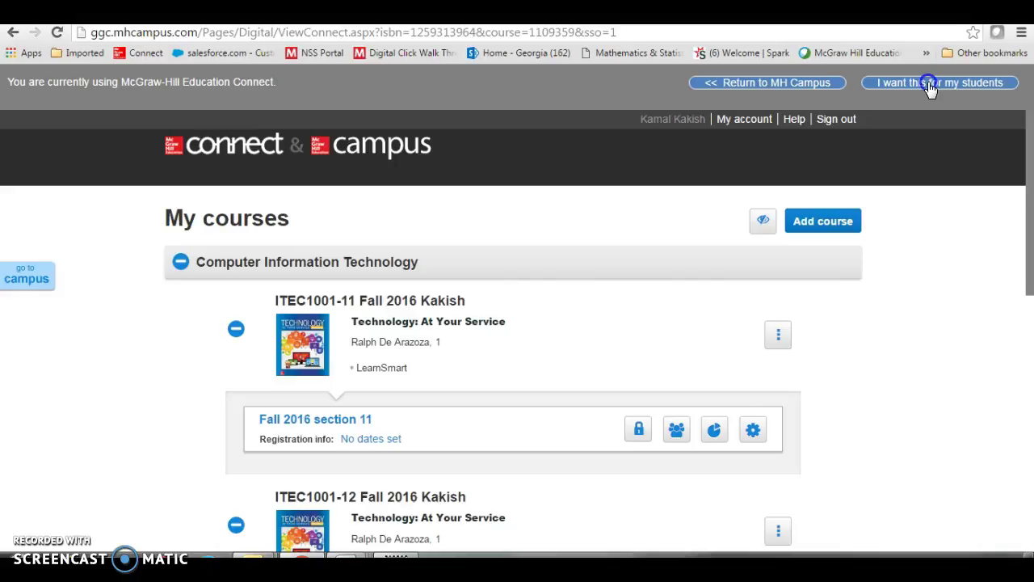
{"action": "left_click", "coordinate": [929, 84]}
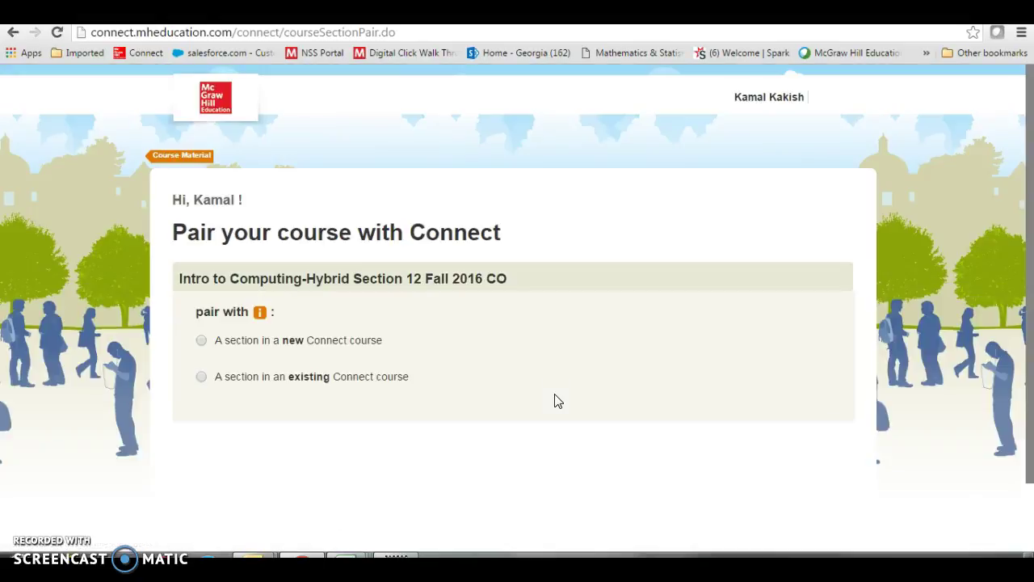
Pair Intro to Computing-Hybrid Section 12 with Fall 2016 section 12 of the existing ITEC1001-12 Fall 2016 Connect course and save.
{"action": "left_click", "coordinate": [423, 397]}
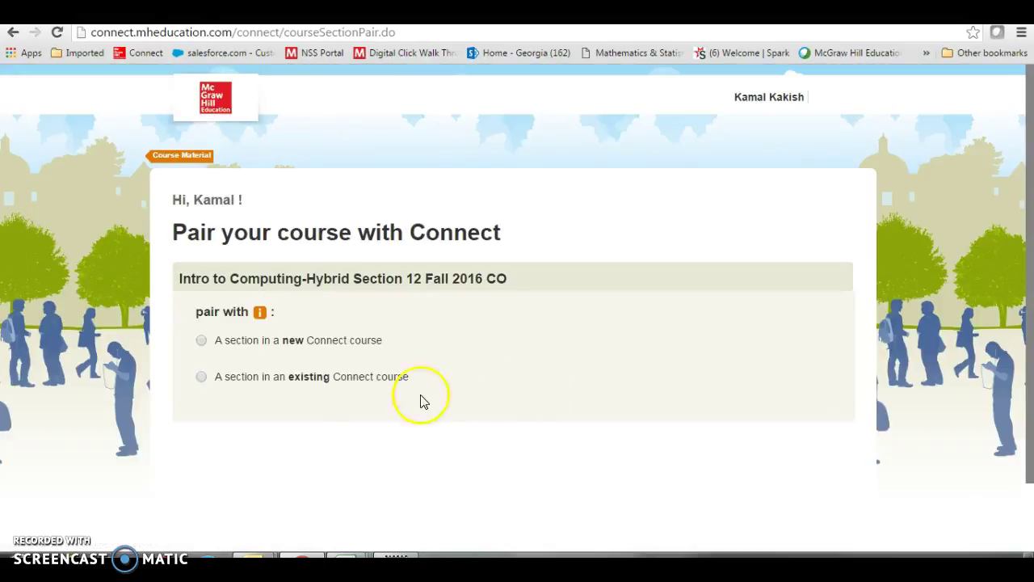
{"action": "left_click", "coordinate": [346, 433]}
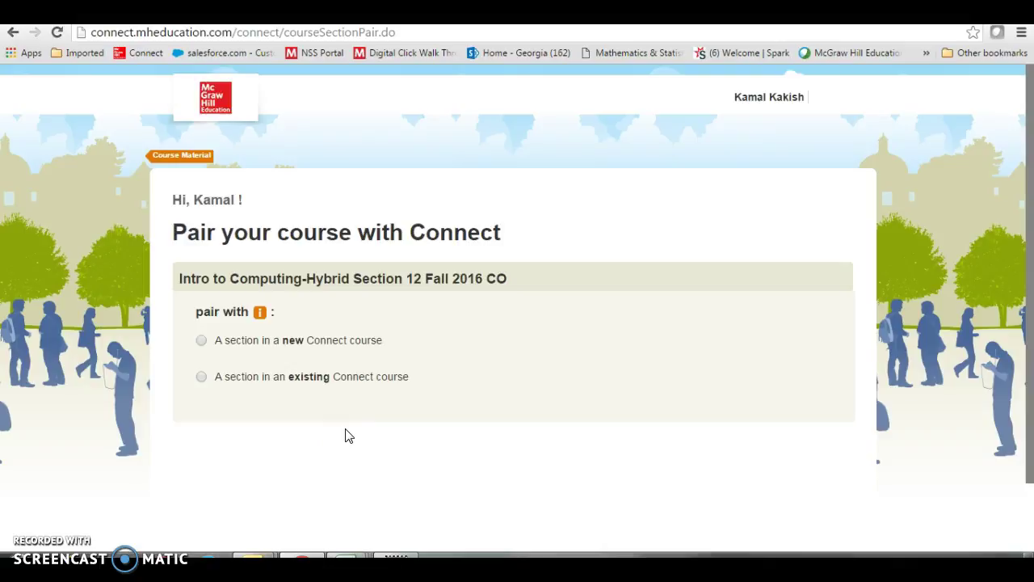
{"action": "left_click", "coordinate": [327, 436]}
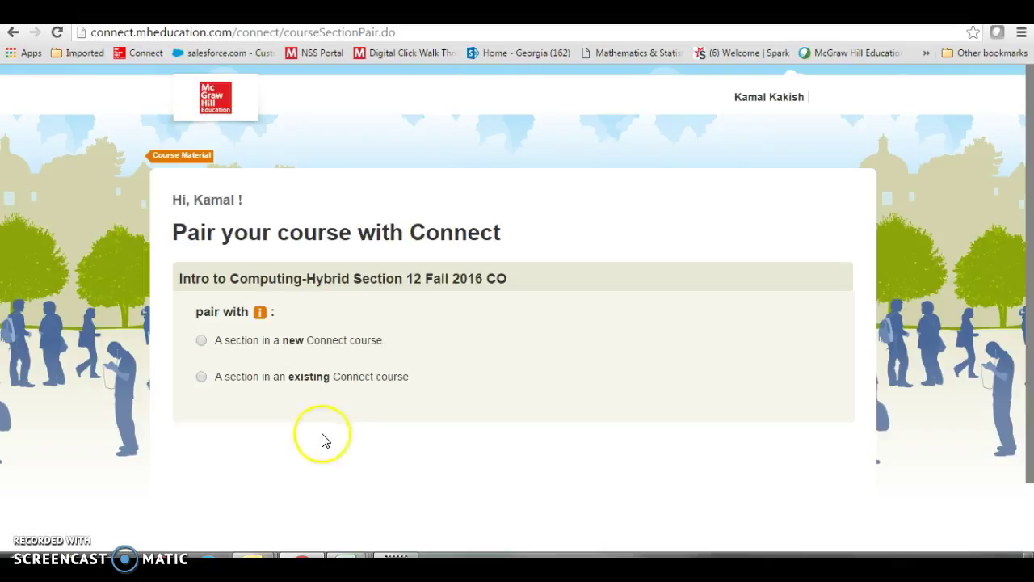
{"action": "left_click", "coordinate": [202, 377]}
{"action": "scroll", "coordinate": [665, 347], "scroll_direction": "down", "scroll_amount": 4}
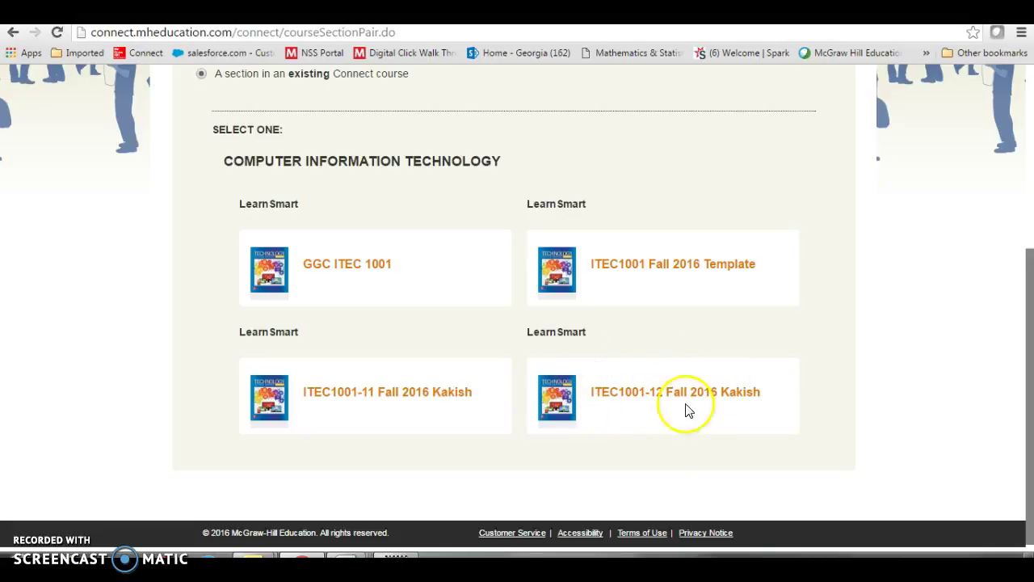
{"action": "left_click", "coordinate": [652, 395]}
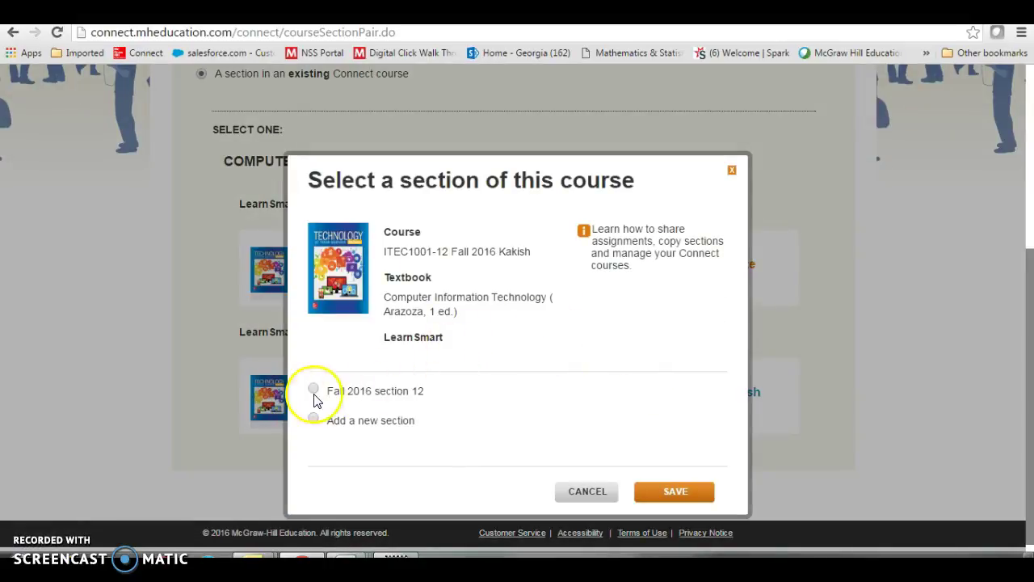
{"action": "left_click", "coordinate": [314, 392]}
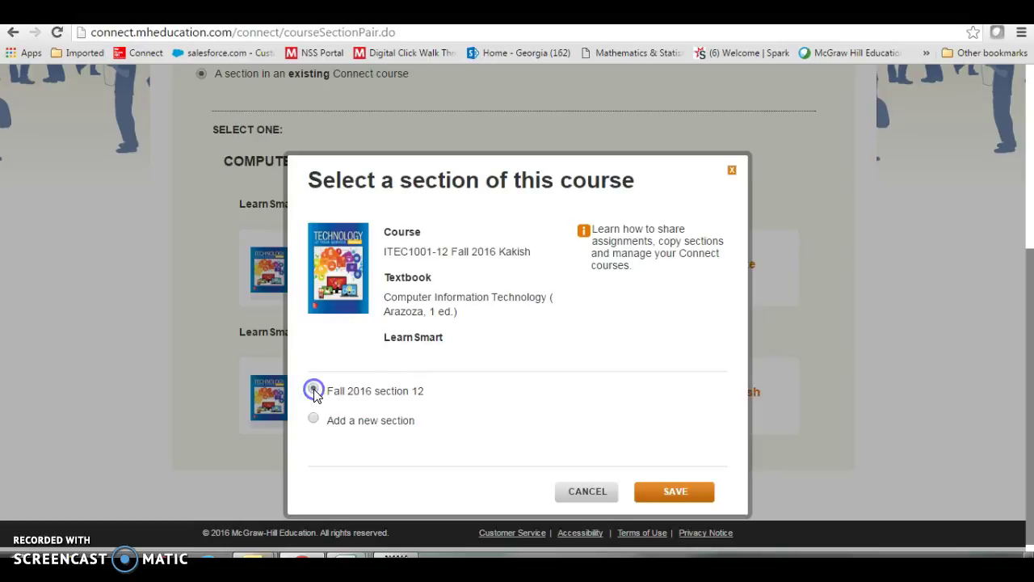
{"action": "left_click", "coordinate": [677, 492]}
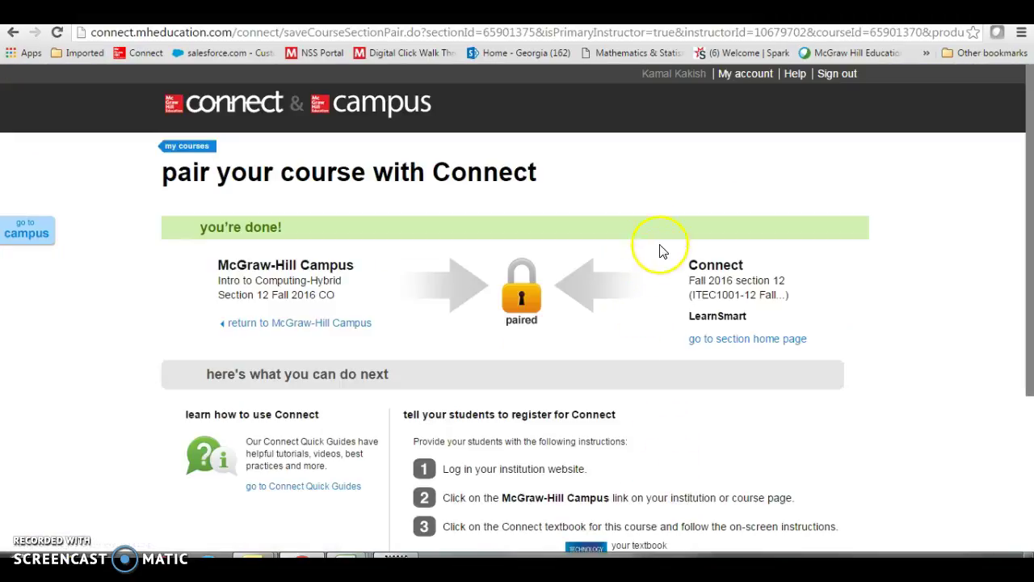
Open the home page of the paired Connect section and review its list of chapter assignments.
{"action": "left_click", "coordinate": [747, 339]}
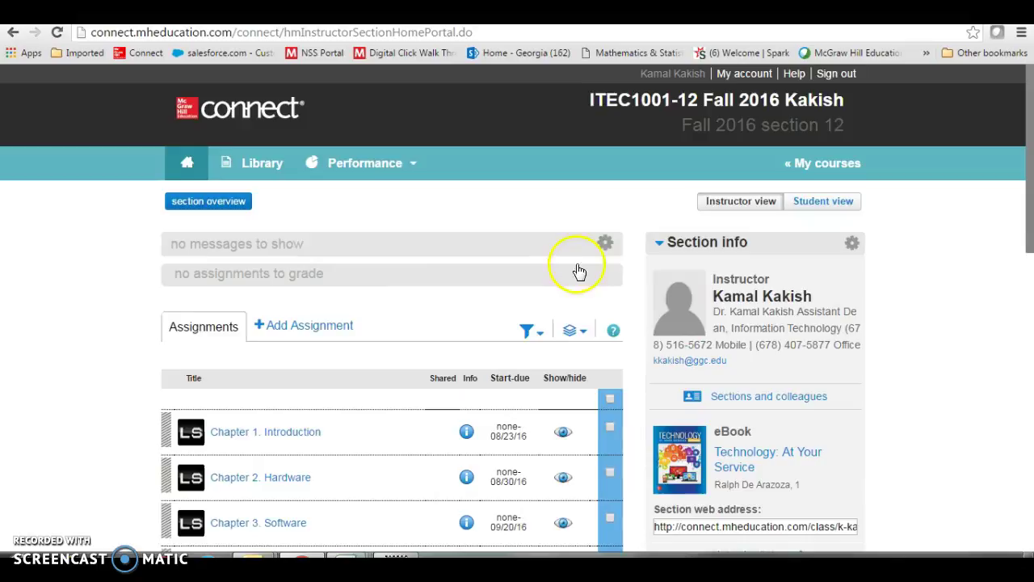
{"action": "scroll", "coordinate": [577, 270], "scroll_direction": "down", "scroll_amount": 1}
{"action": "scroll", "coordinate": [569, 272], "scroll_direction": "up", "scroll_amount": 1}
{"action": "scroll", "coordinate": [369, 282], "scroll_direction": "down", "scroll_amount": 3}
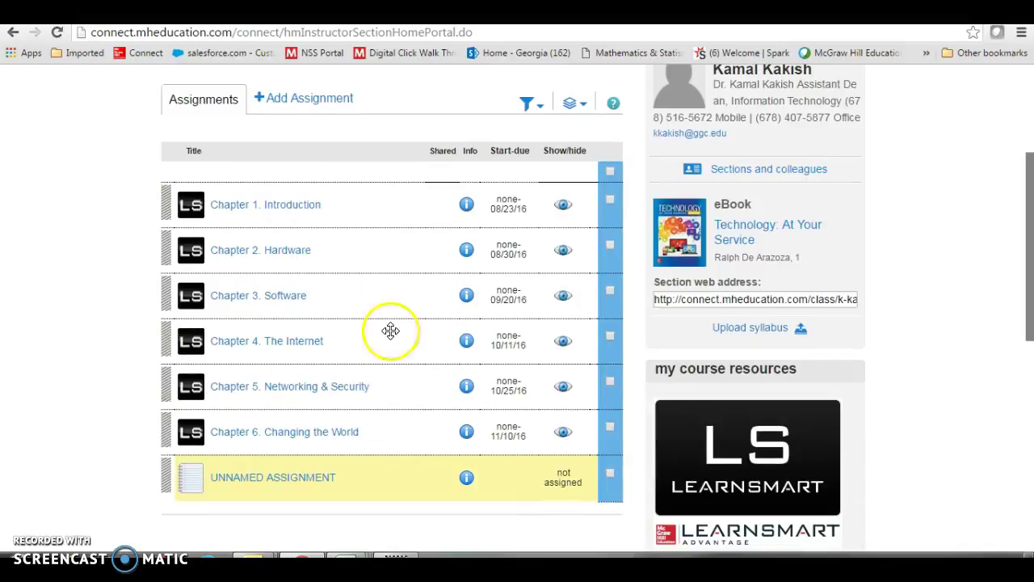
{"action": "scroll", "coordinate": [394, 327], "scroll_direction": "up", "scroll_amount": 3}
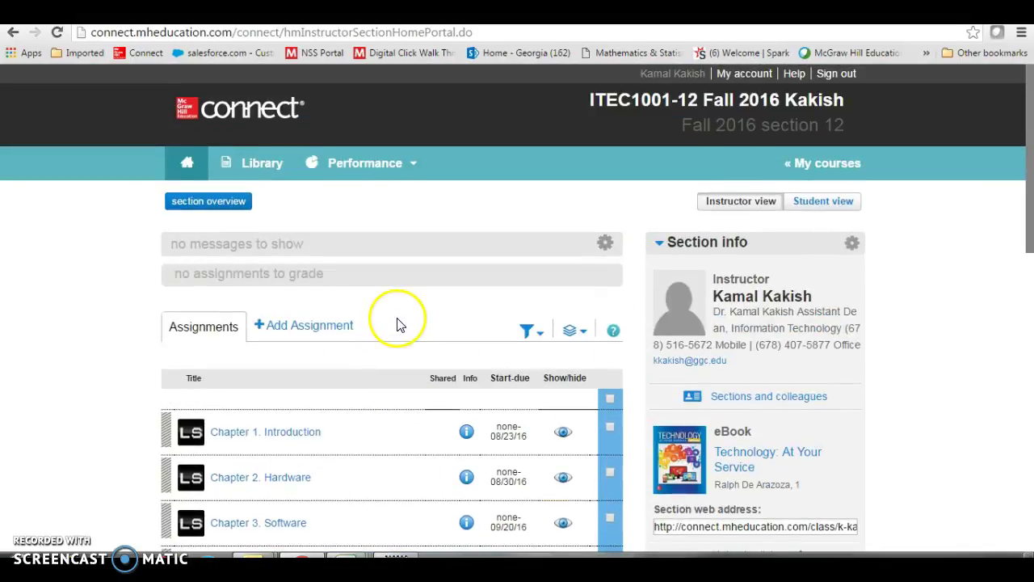
Preview the section in student view, return to instructor view, and check the assignments' show/hide settings.
{"action": "left_click", "coordinate": [822, 202]}
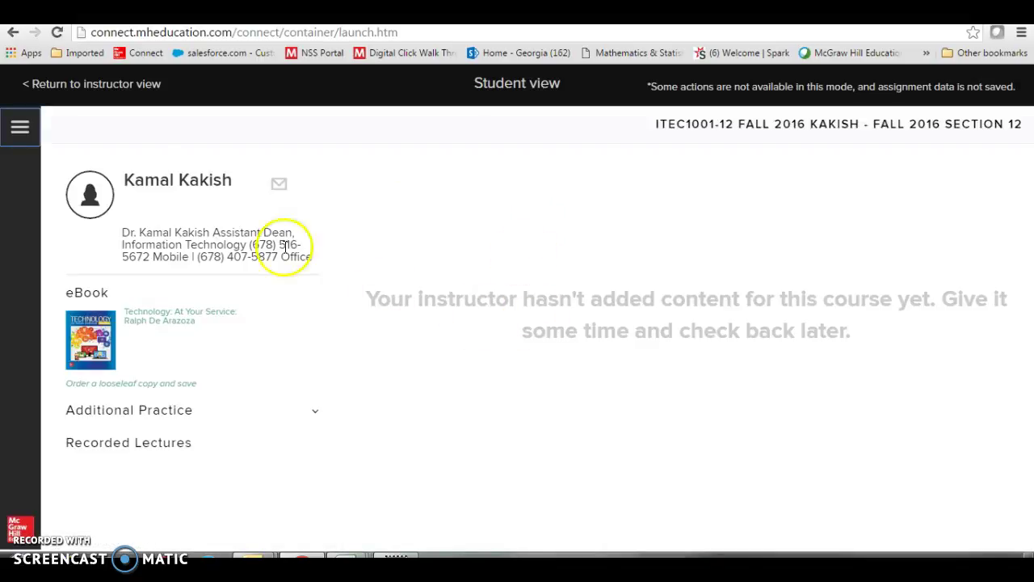
{"action": "left_click", "coordinate": [60, 84]}
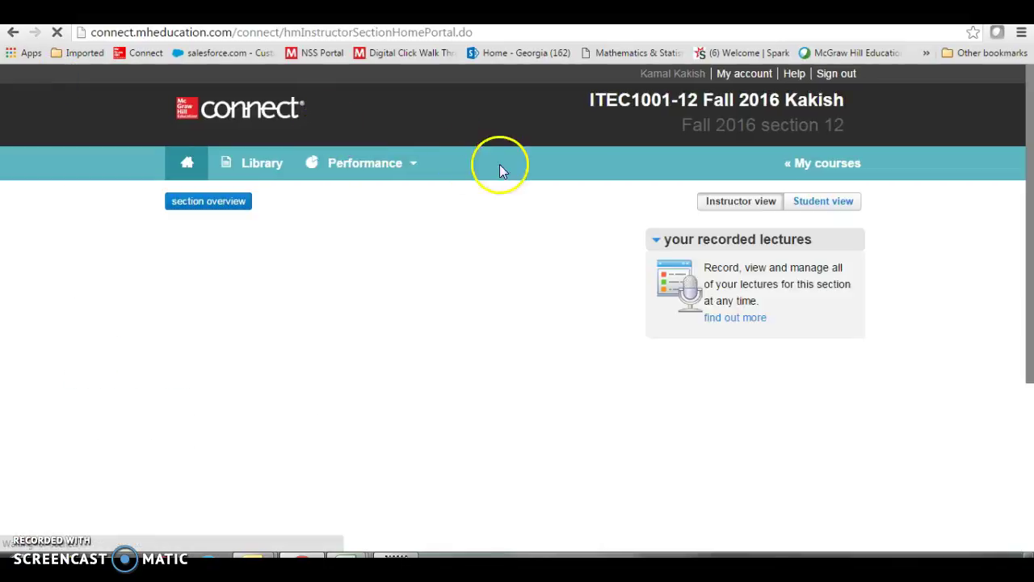
{"action": "scroll", "coordinate": [576, 248], "scroll_direction": "down", "scroll_amount": 3}
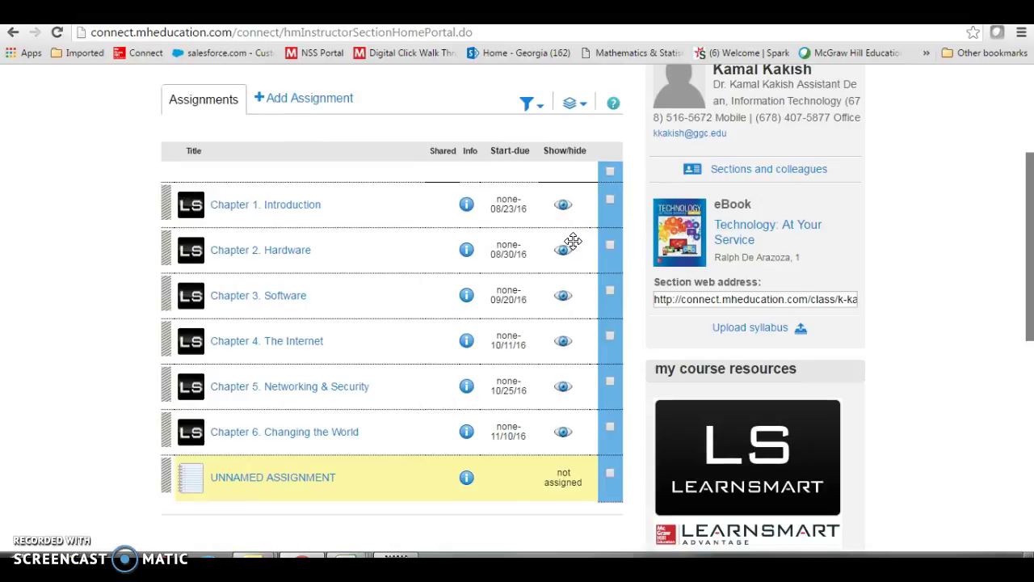
{"action": "scroll", "coordinate": [572, 241], "scroll_direction": "up", "scroll_amount": 3}
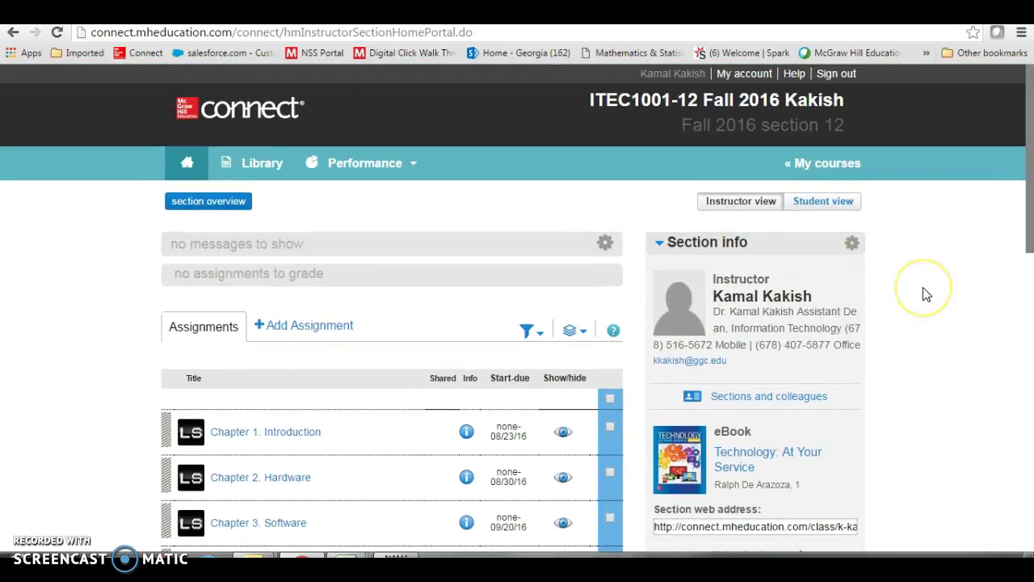
Return to the list of all Connect courses and find the ITEC1001 Fall 2016 Template course.
{"action": "left_click", "coordinate": [821, 168]}
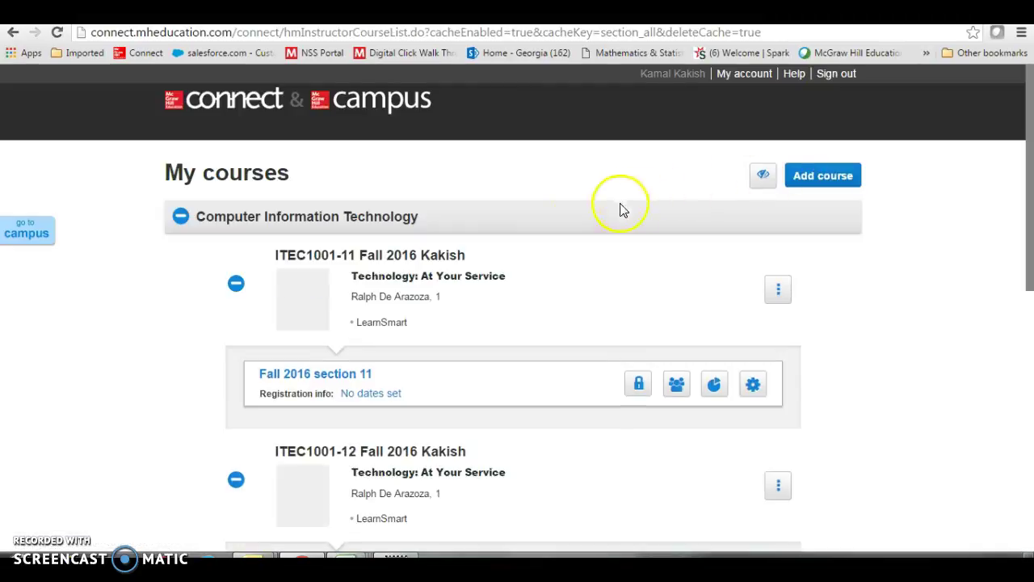
{"action": "scroll", "coordinate": [569, 228], "scroll_direction": "down", "scroll_amount": 1}
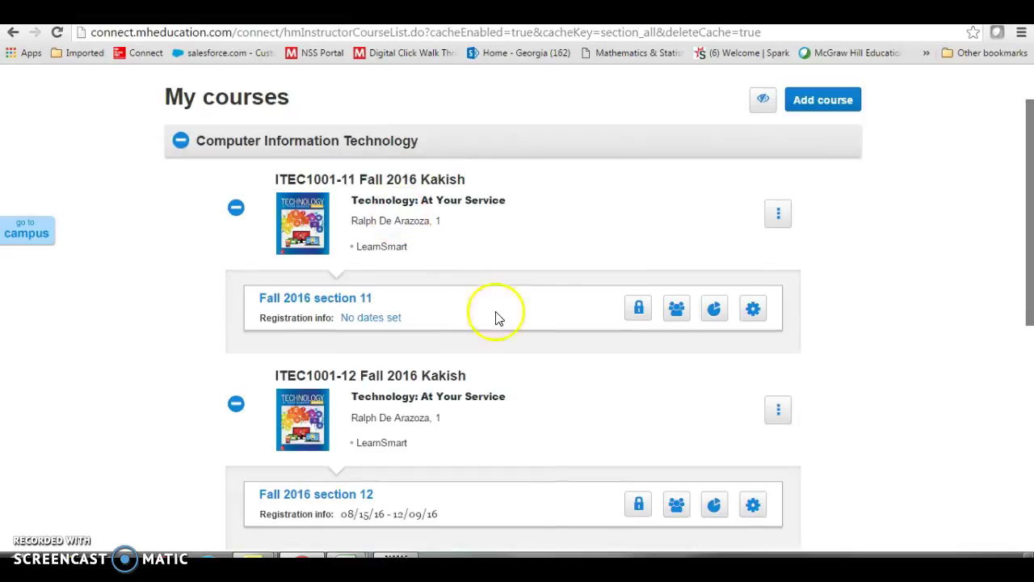
{"action": "scroll", "coordinate": [509, 312], "scroll_direction": "down", "scroll_amount": 1}
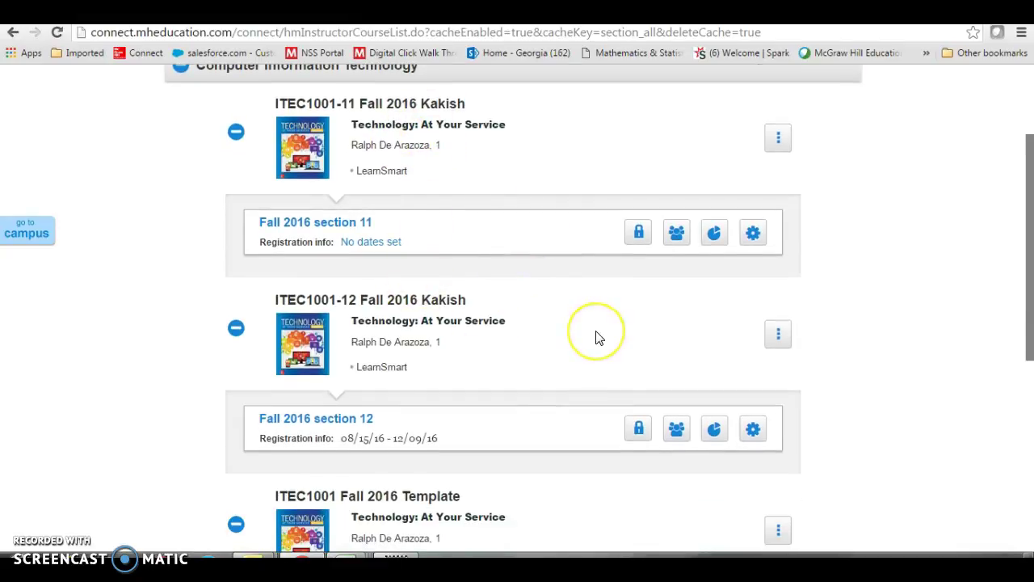
{"action": "scroll", "coordinate": [599, 338], "scroll_direction": "down", "scroll_amount": 4}
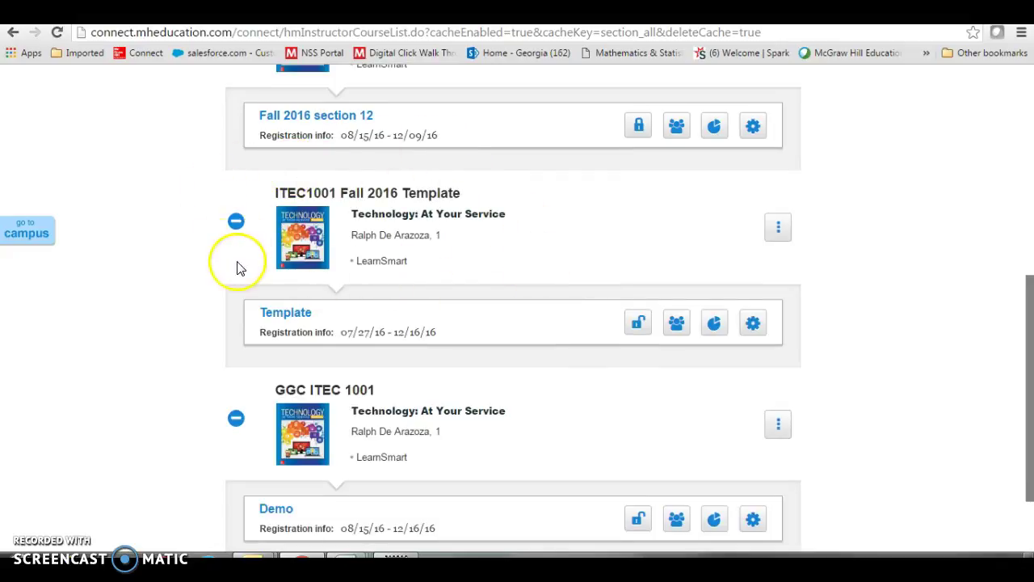
Try duplicating the Template section under the name "type in here your section and information", and cancel before creating it.
{"action": "left_click", "coordinate": [753, 322]}
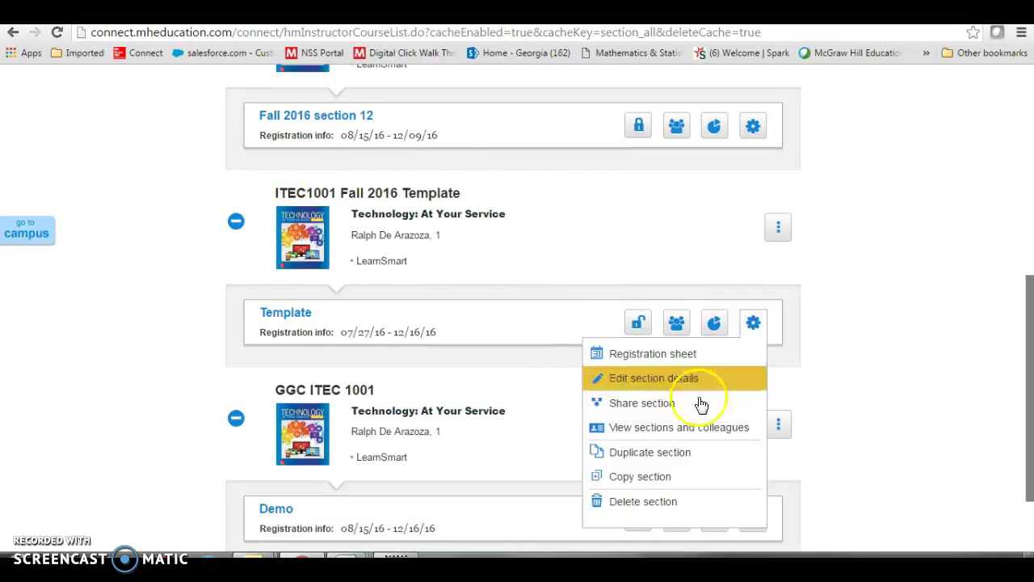
{"action": "left_click", "coordinate": [679, 452]}
{"action": "left_click_drag", "start_coordinate": [564, 363], "coordinate": [392, 345]}
{"action": "type", "text": "t"}
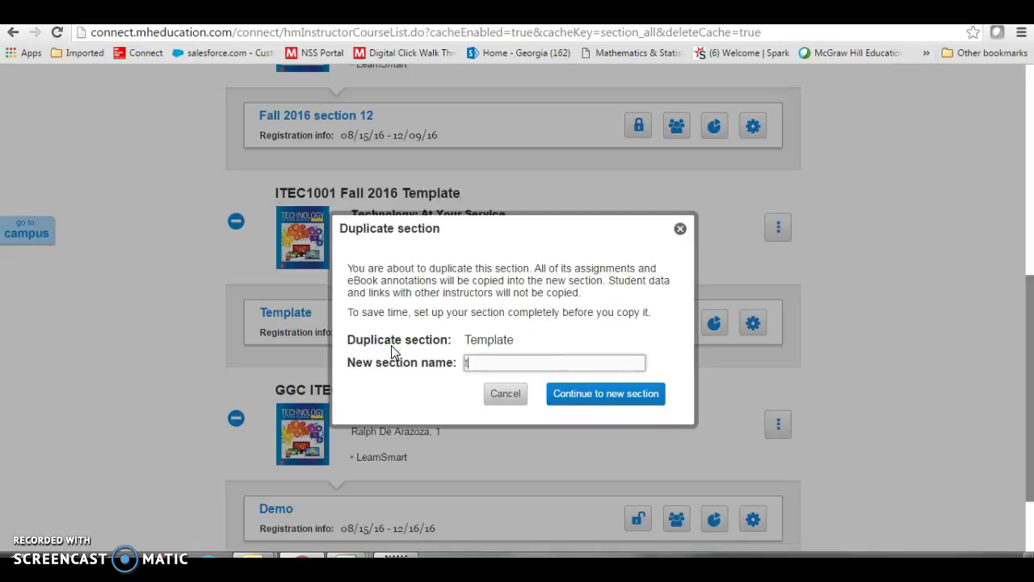
{"action": "type", "text": "ype in here your section and i"}
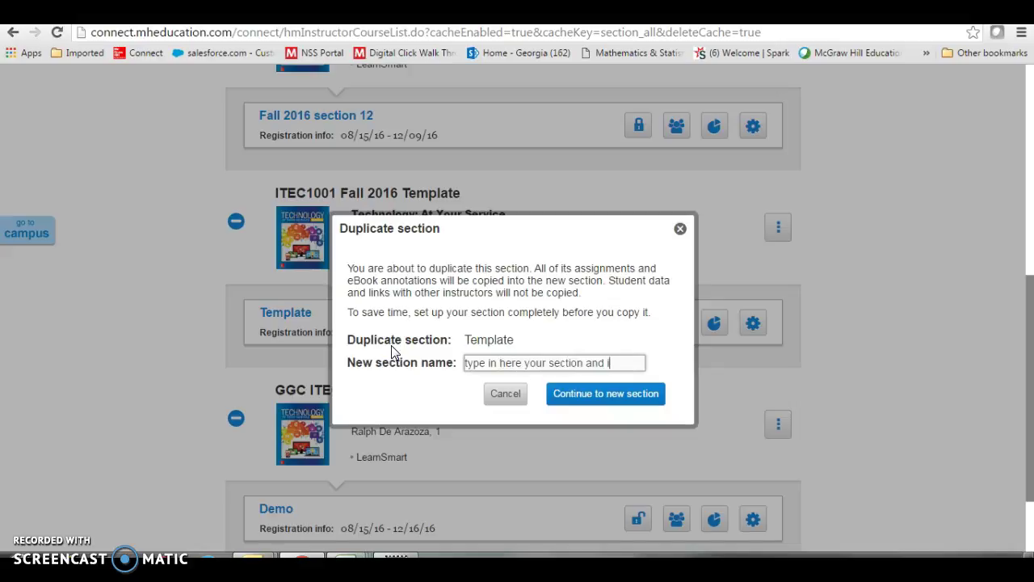
{"action": "type", "text": "nformation"}
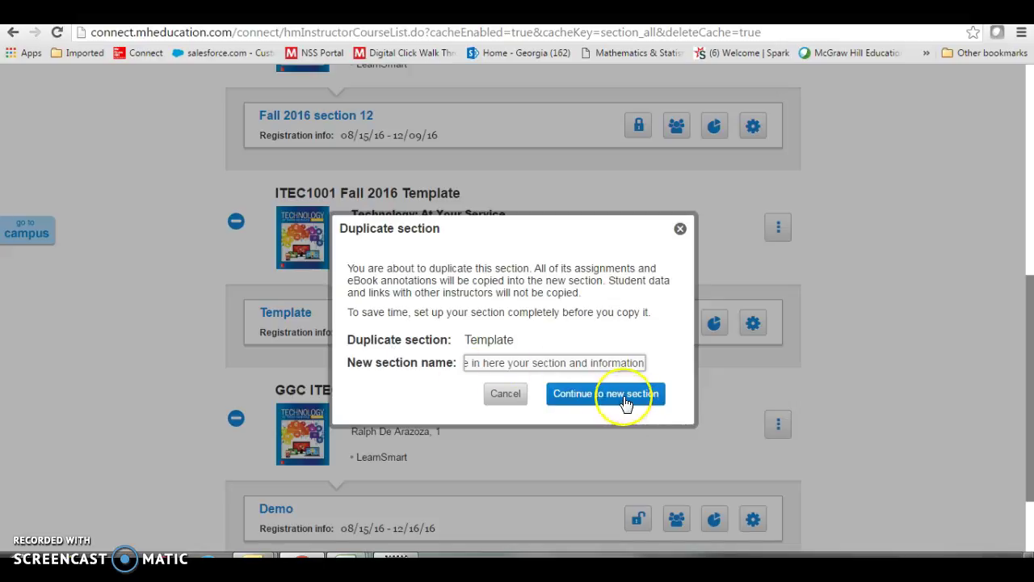
{"action": "left_click", "coordinate": [503, 395]}
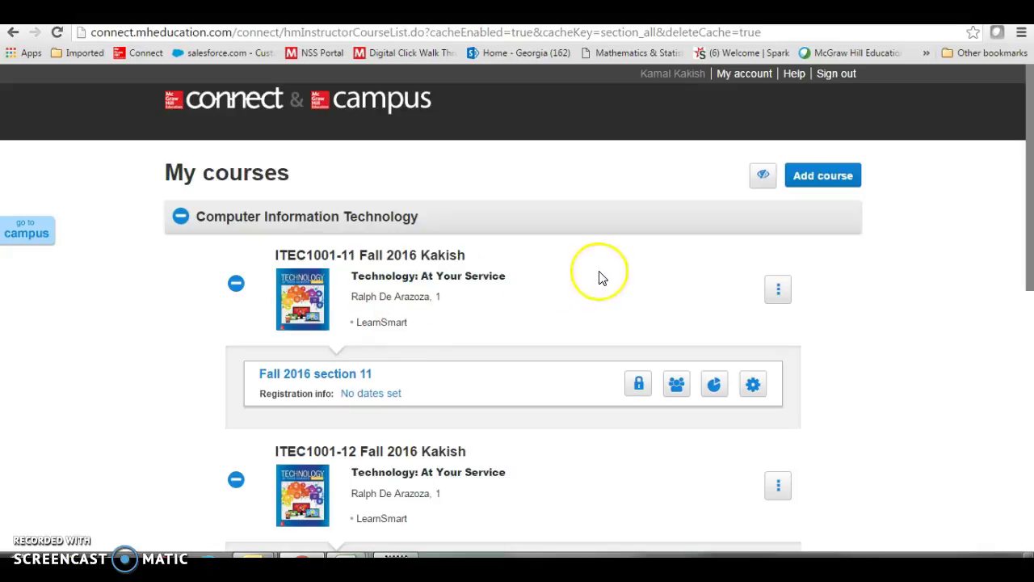
Check the paired Connect section and the SimNet class by opening each through MH Campus, and close both.
{"action": "left_click", "coordinate": [29, 233]}
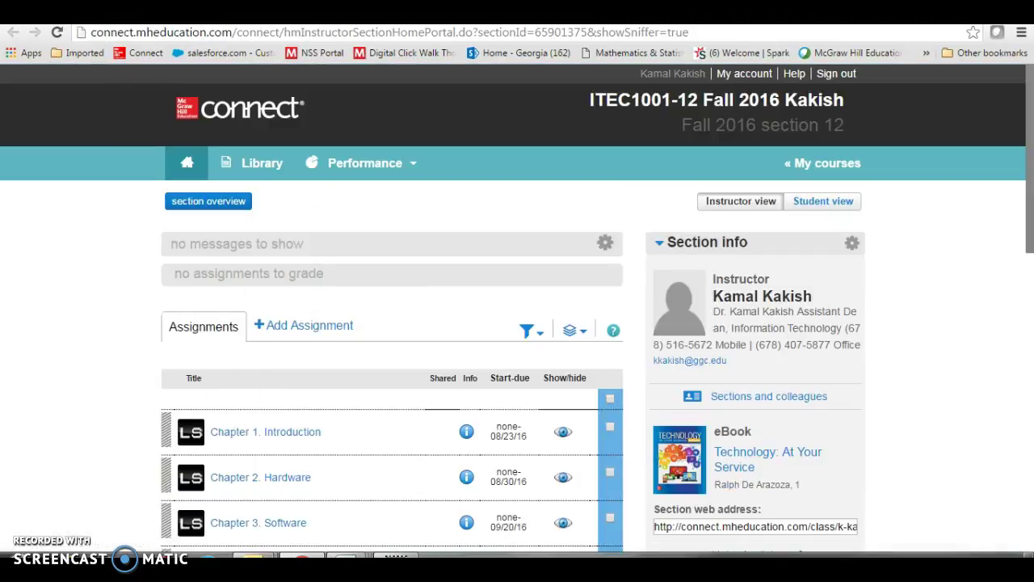
{"action": "key", "text": "ctrl+w"}
{"action": "left_click", "coordinate": [336, 426]}
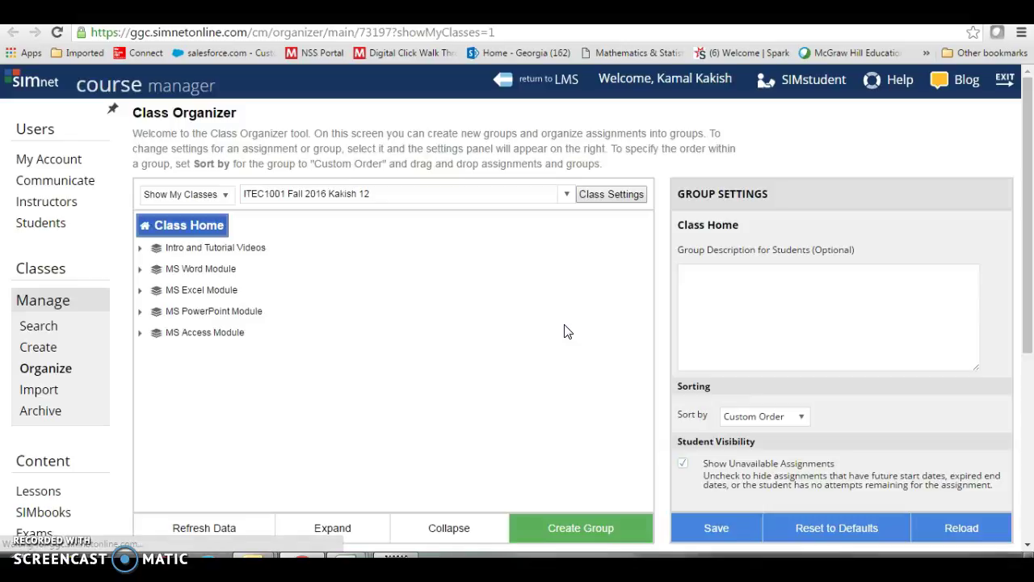
{"action": "left_click", "coordinate": [160, 71]}
{"action": "key", "text": "ctrl+w"}
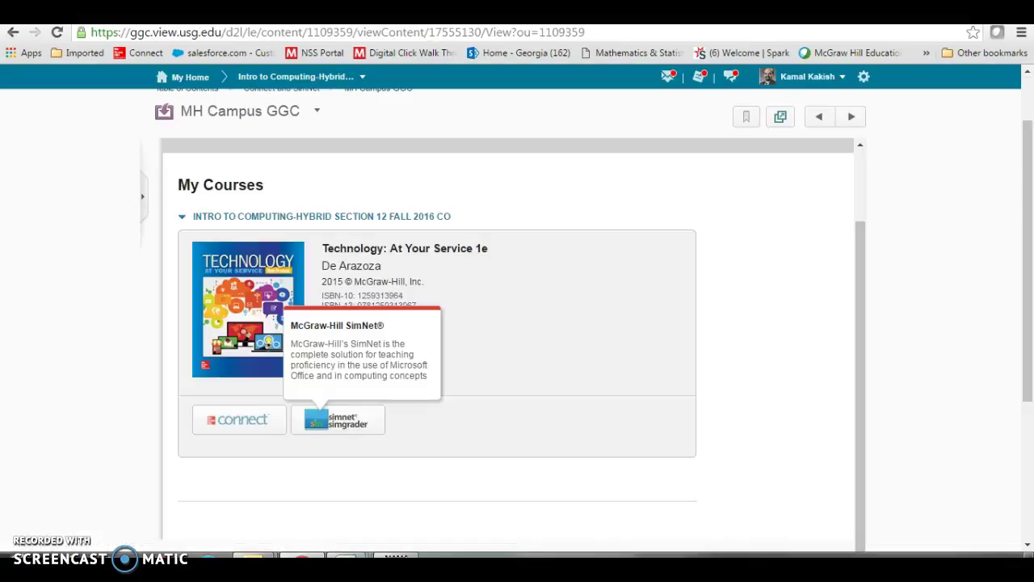
Reopen MH Campus GGC from the Connect and SimNet module in the D2L course content, and view the textbook's Connect and SimNet links.
{"action": "left_click", "coordinate": [86, 75]}
{"action": "scroll", "coordinate": [616, 185], "scroll_direction": "up", "scroll_amount": 2}
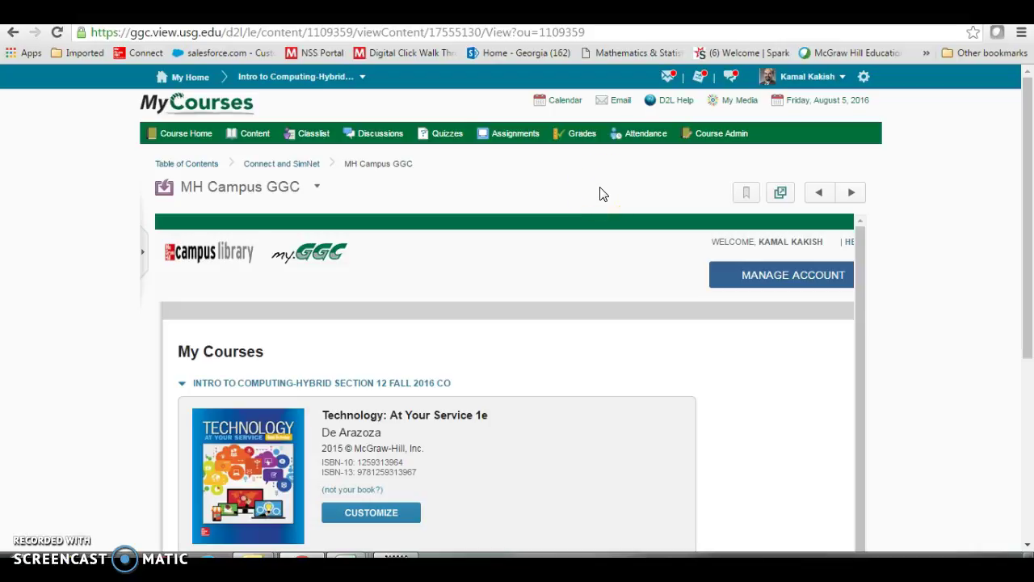
{"action": "left_click", "coordinate": [251, 135]}
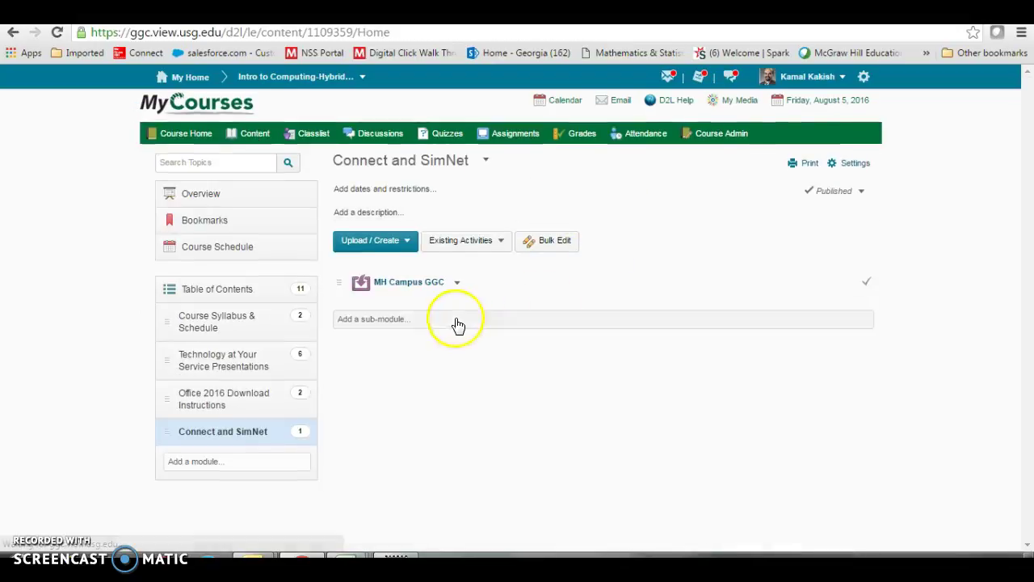
{"action": "left_click", "coordinate": [407, 283]}
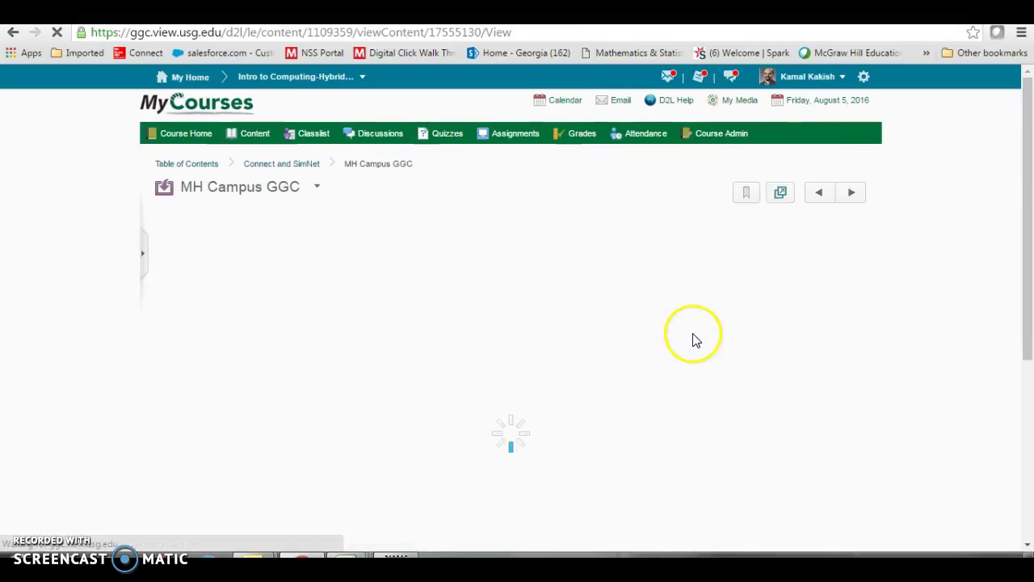
{"action": "scroll", "coordinate": [561, 358], "scroll_direction": "down", "scroll_amount": 1}
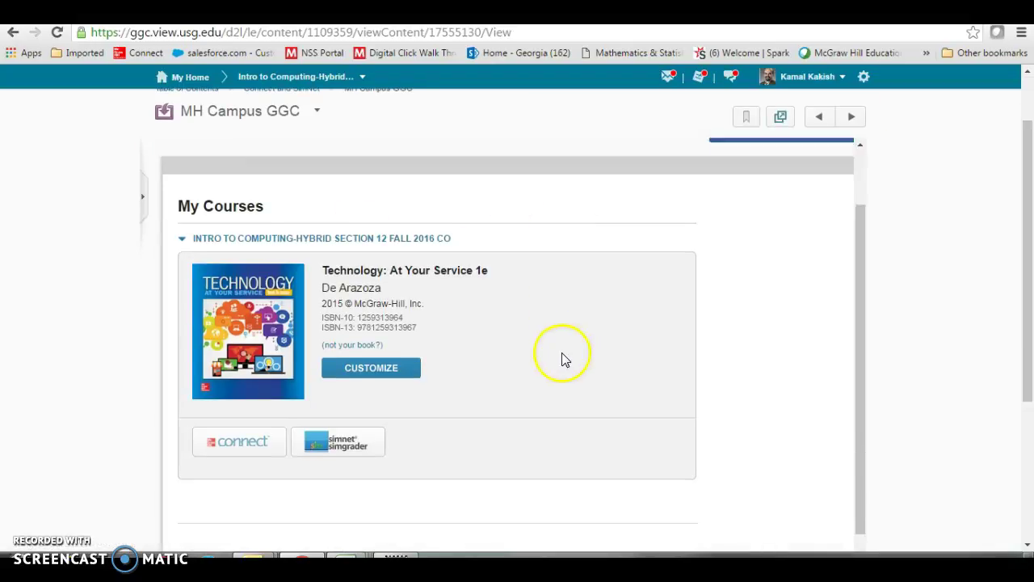